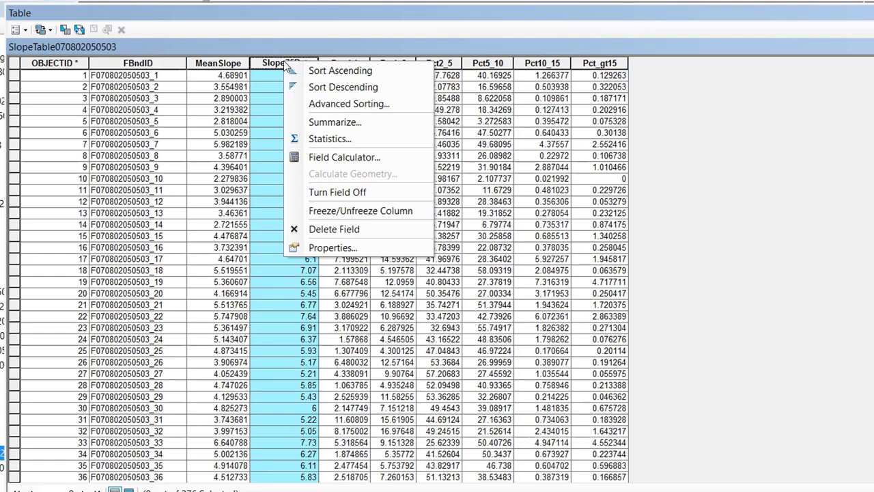
# Review the mean, minimum and maximum statistics of the Slope75Pct field, and close the statistics and the slope table.
pyautogui.click(329, 139)
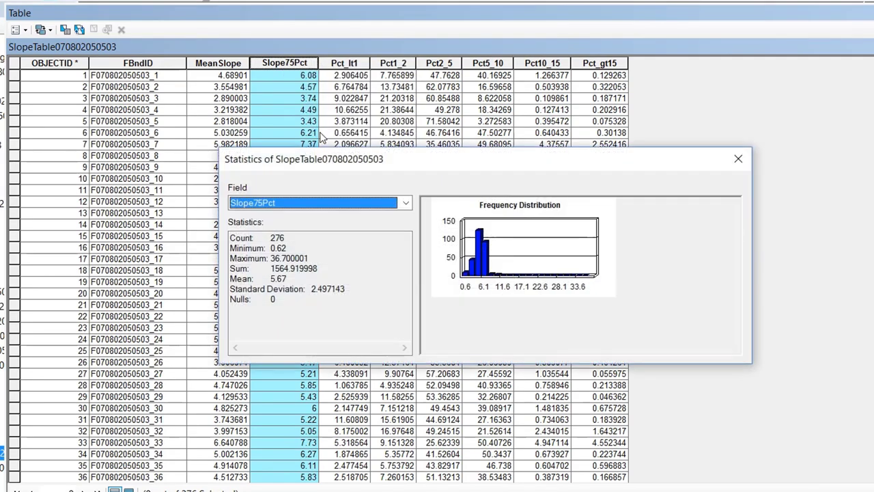
pyautogui.moveTo(374, 158); pyautogui.dragTo(332, 88)
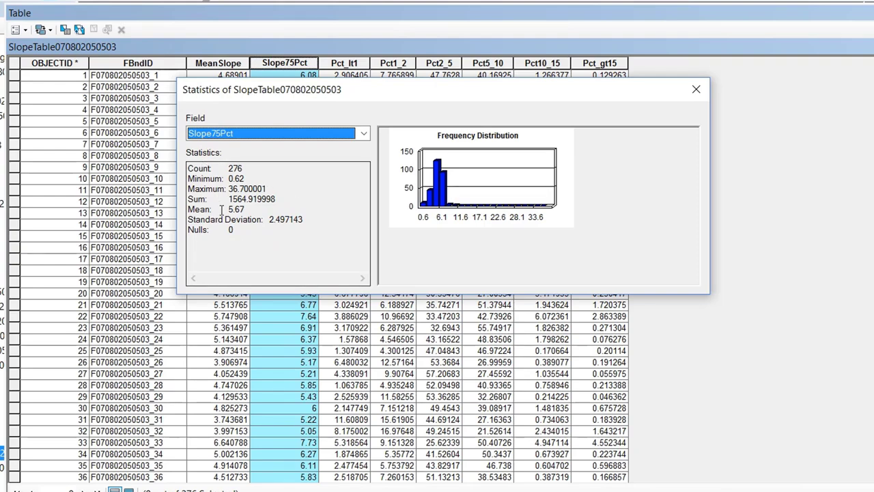
pyautogui.moveTo(189, 209); pyautogui.dragTo(259, 208)
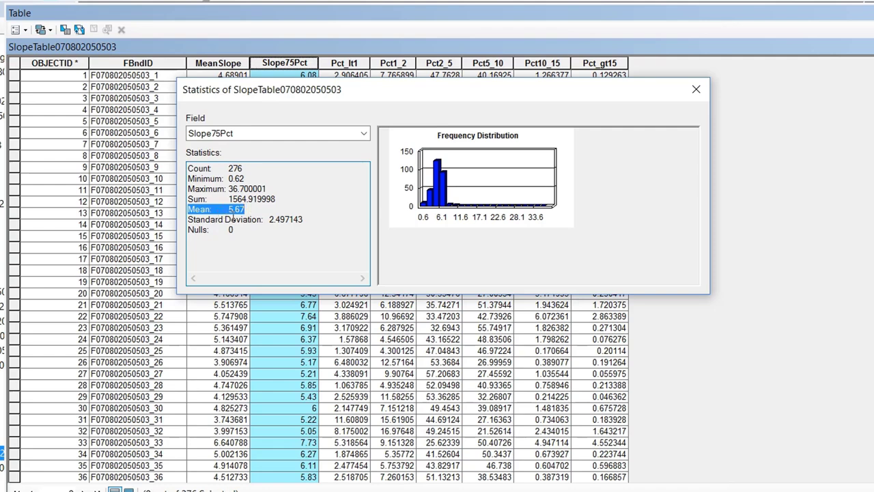
pyautogui.click(253, 208)
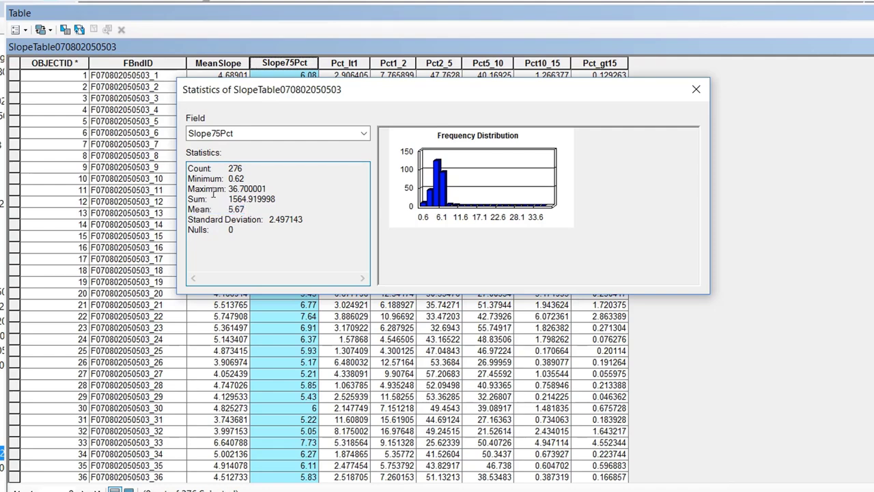
pyautogui.moveTo(188, 176); pyautogui.dragTo(254, 175)
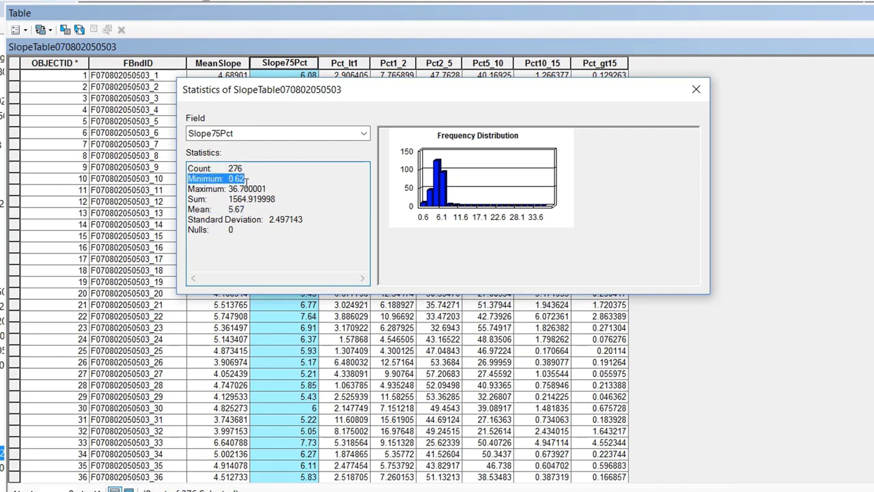
pyautogui.click(249, 178)
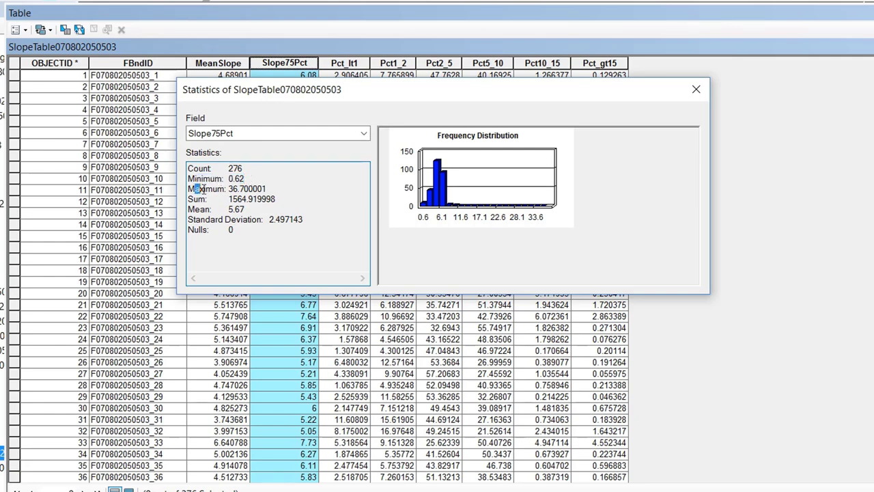
pyautogui.moveTo(192, 188); pyautogui.dragTo(278, 189)
pyautogui.click(256, 199)
pyautogui.click(696, 90)
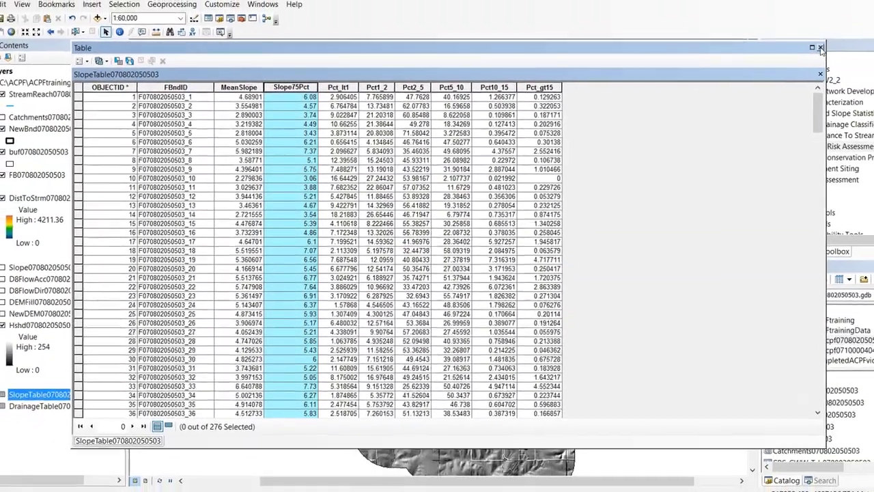
pyautogui.click(820, 47)
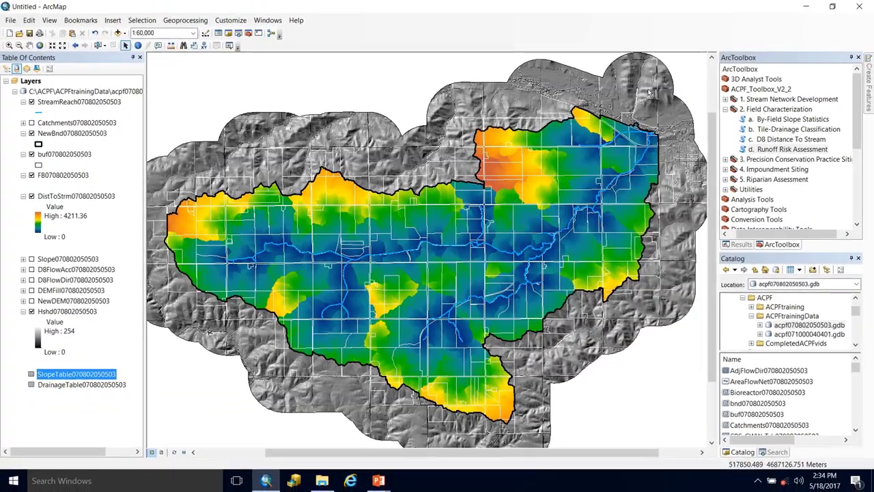
pyautogui.doubleClick(765, 151)
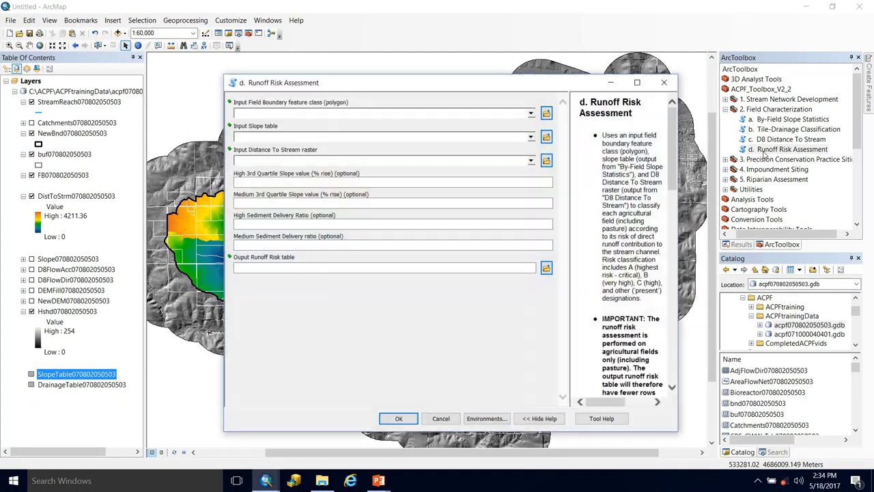
pyautogui.click(283, 114)
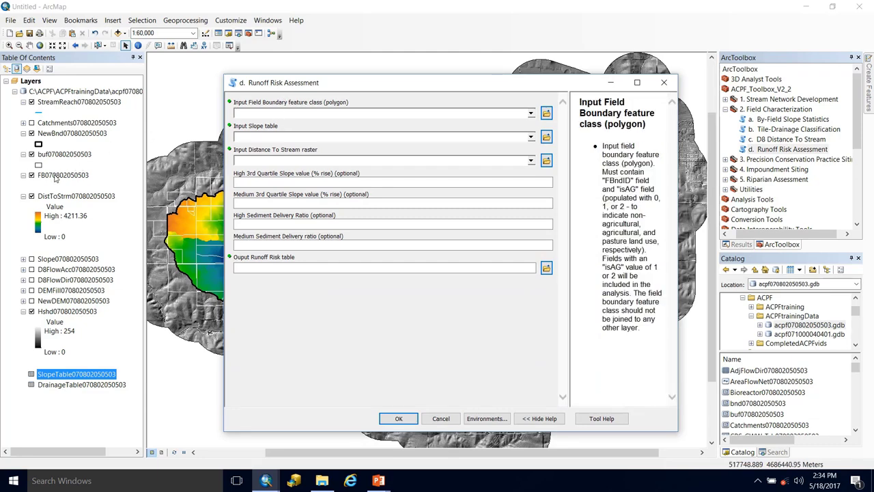
pyautogui.moveTo(54, 176); pyautogui.dragTo(285, 116)
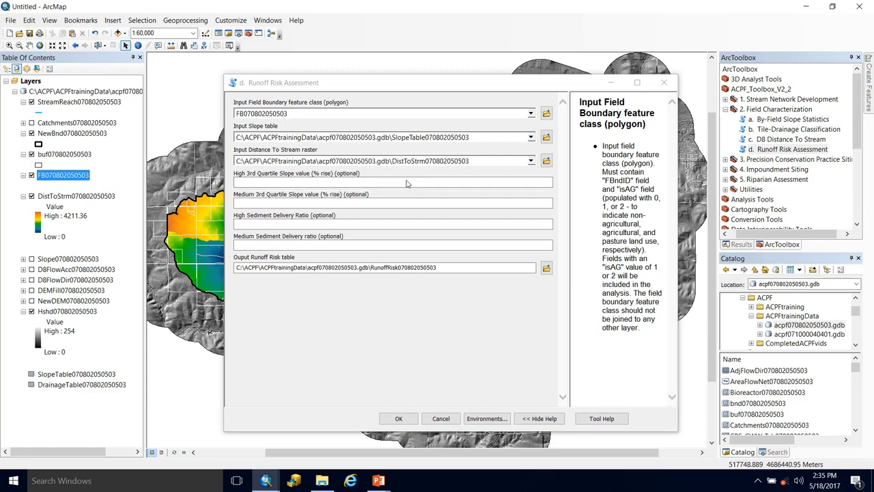
# Set the high 3rd quartile slope value to 8 and the medium one to 6, and run the runoff risk assessment.
pyautogui.click(307, 189)
pyautogui.click(294, 203)
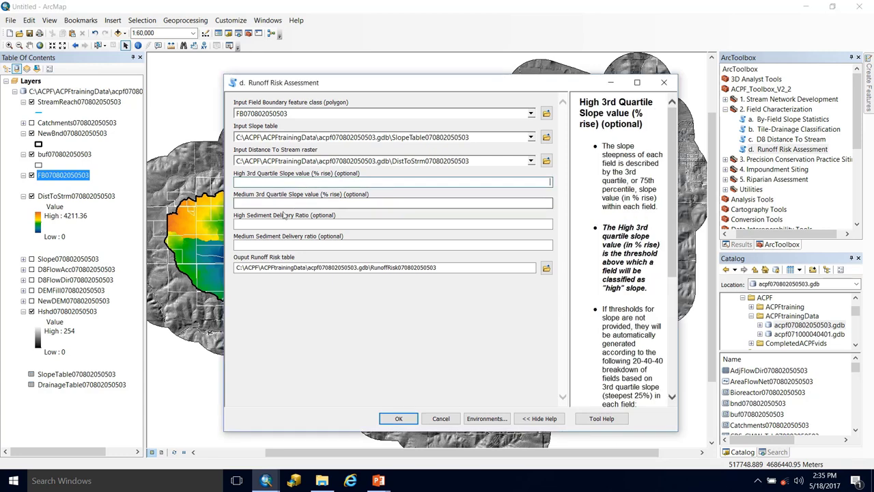
pyautogui.click(293, 183)
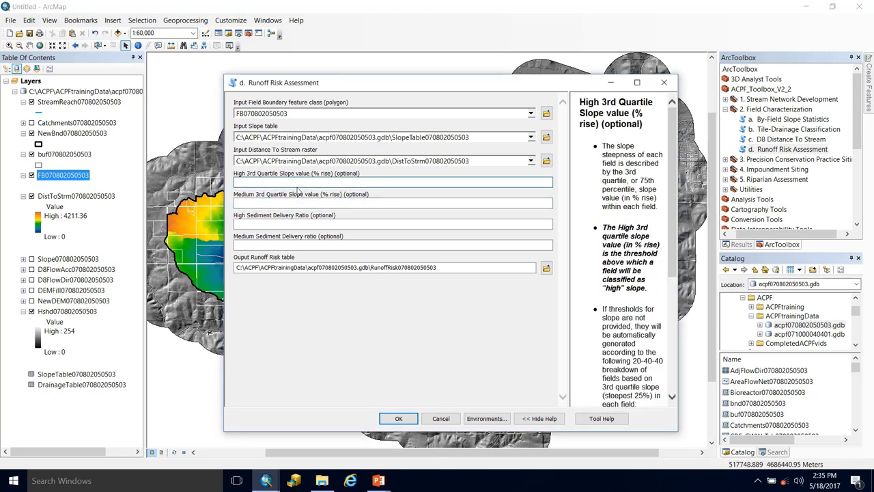
pyautogui.click(277, 208)
pyautogui.click(279, 183)
pyautogui.click(471, 204)
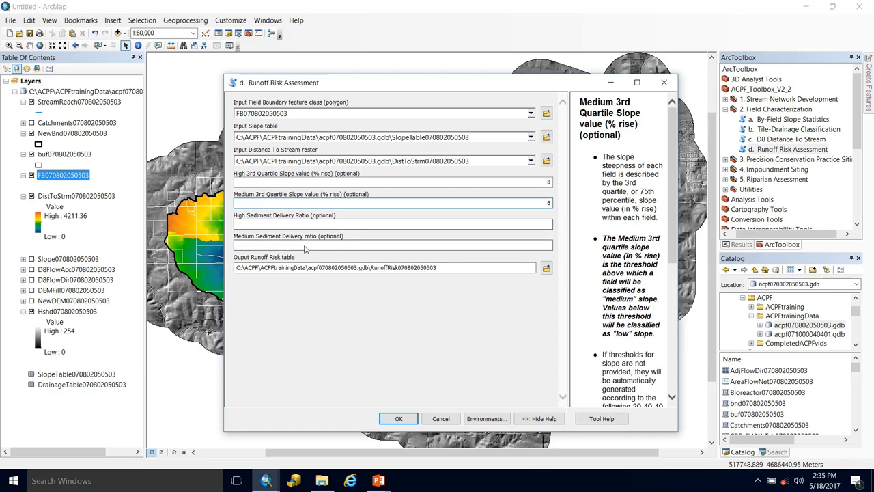
pyautogui.click(363, 331)
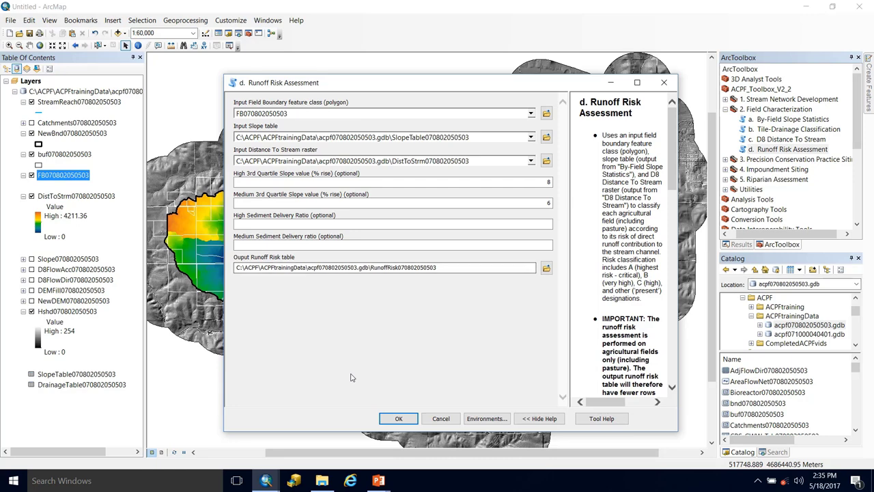
pyautogui.click(396, 418)
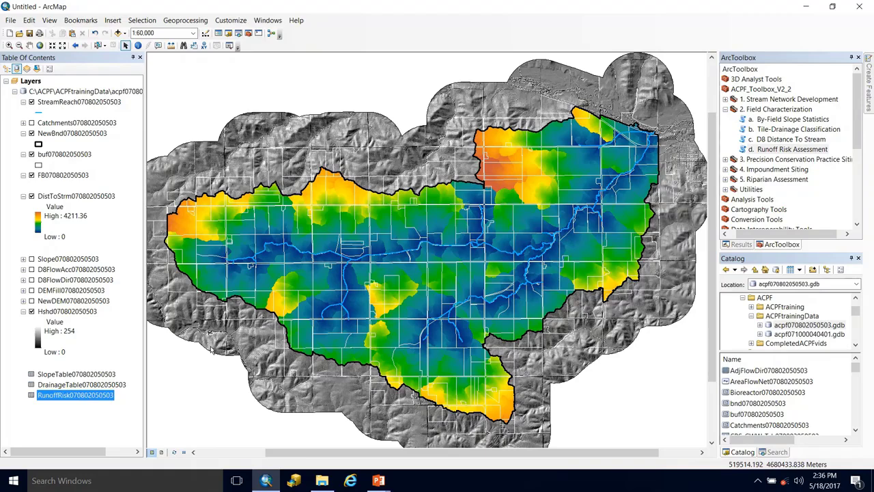
# View the layer list by drawing order and return it to listing by source.
pyautogui.click(53, 399)
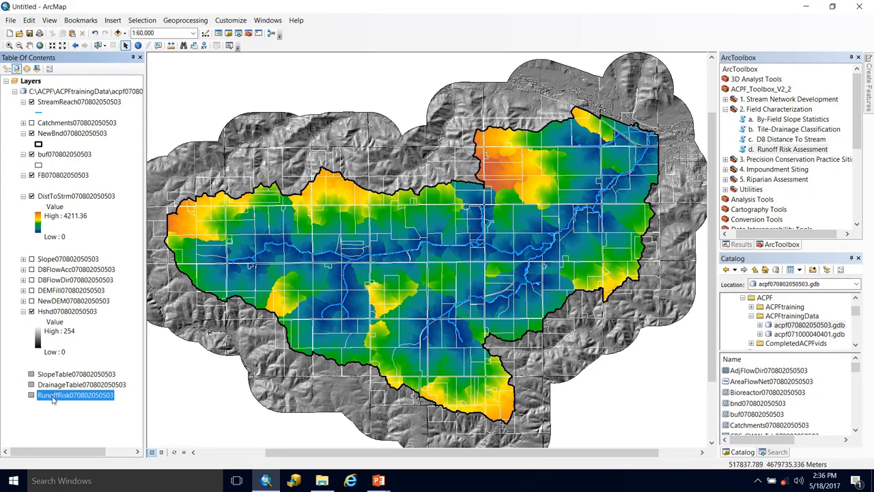
pyautogui.click(53, 415)
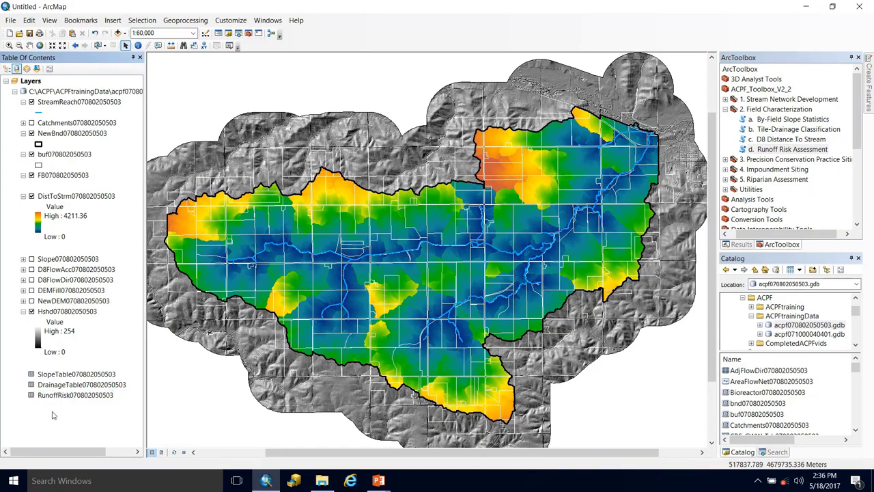
pyautogui.click(6, 68)
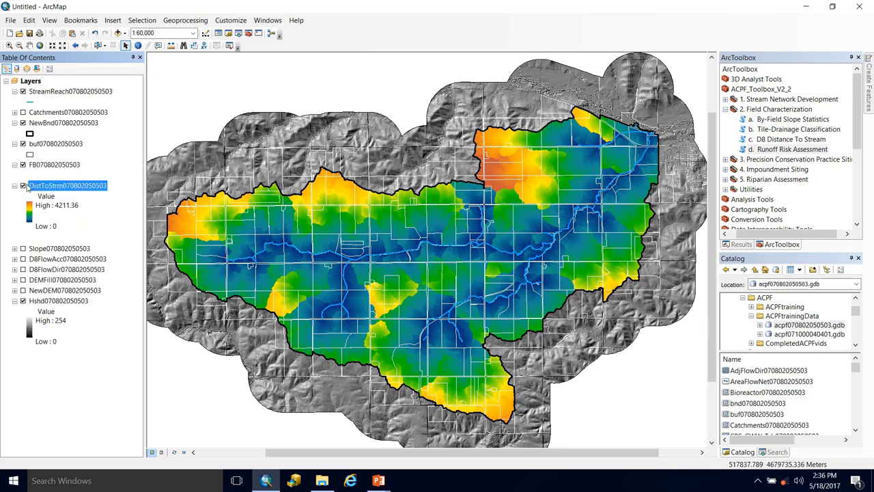
pyautogui.click(41, 165)
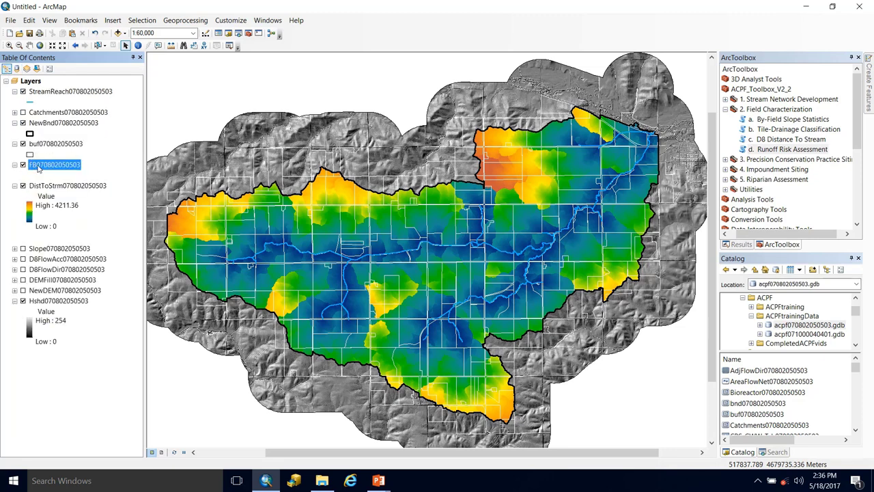
pyautogui.click(17, 68)
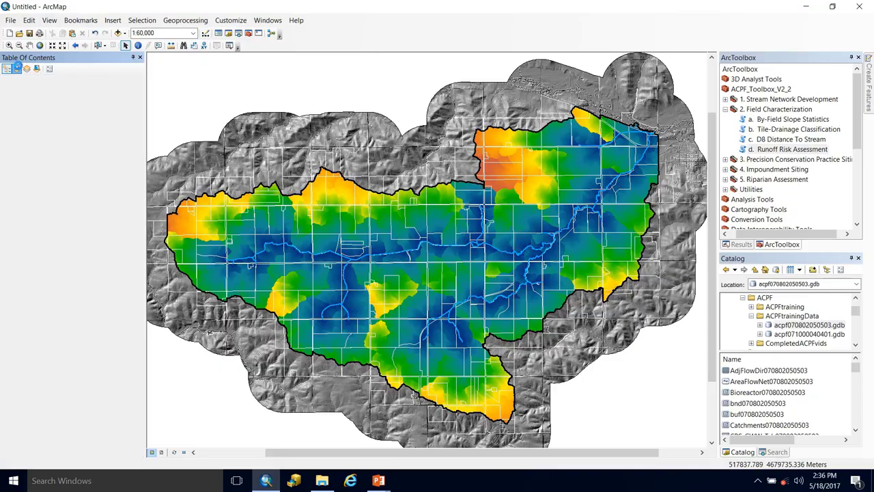
pyautogui.rightClick(61, 396)
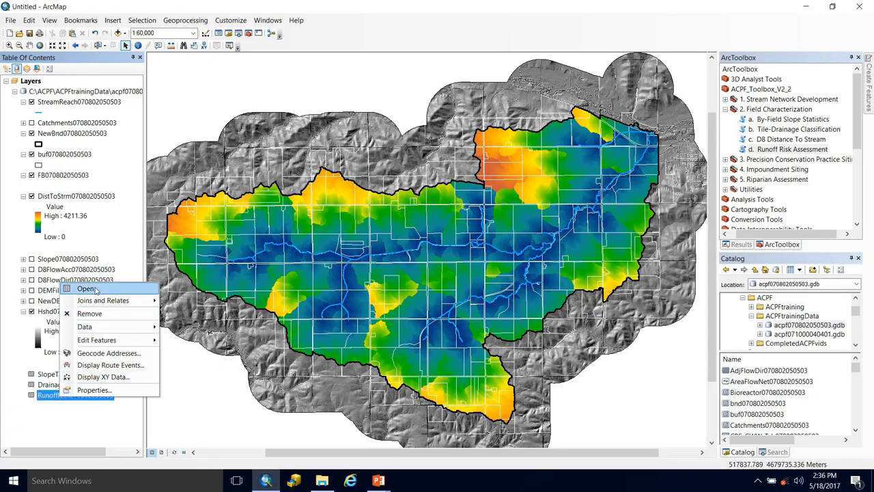
pyautogui.press('Escape')
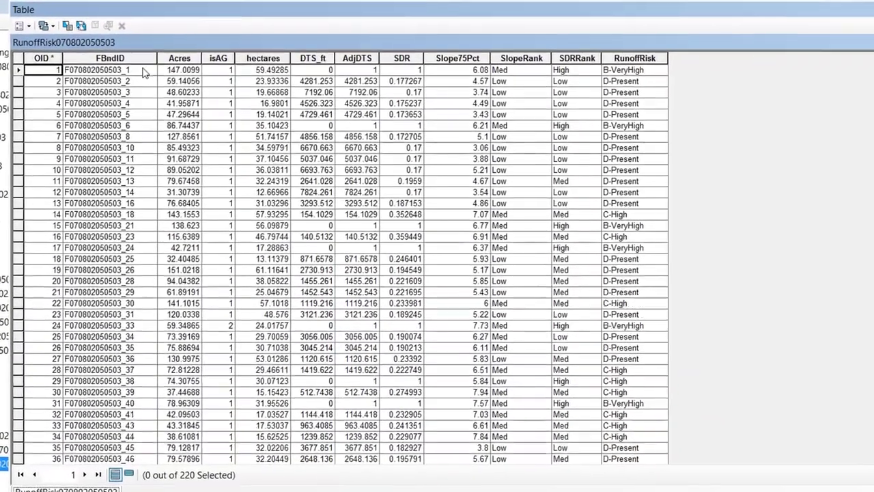
pyautogui.click(141, 63)
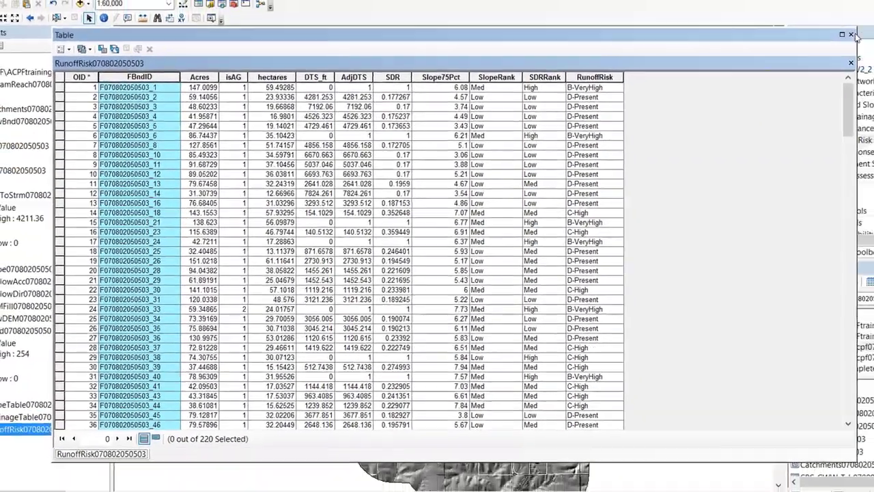
pyautogui.click(851, 34)
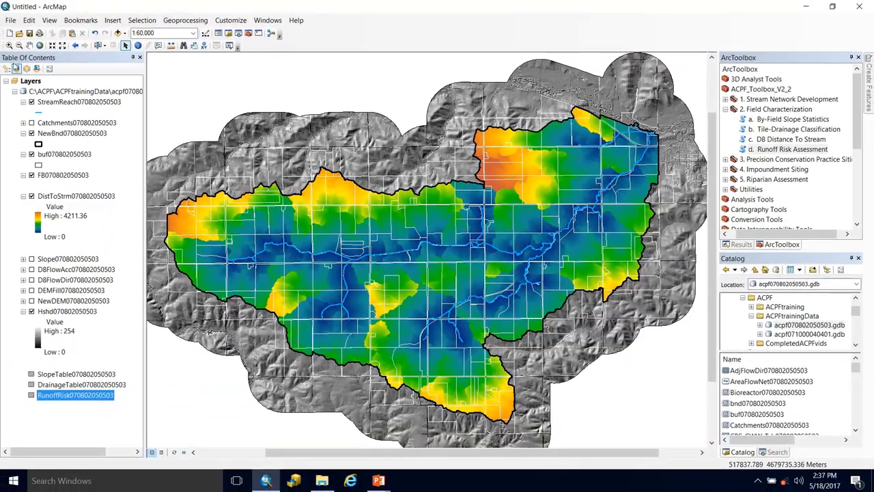
pyautogui.rightClick(60, 175)
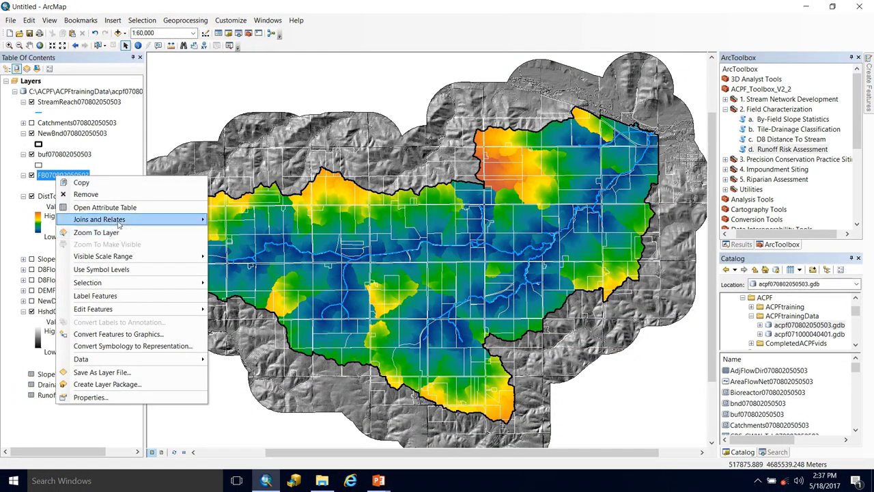
pyautogui.moveTo(122, 220)
pyautogui.click(233, 220)
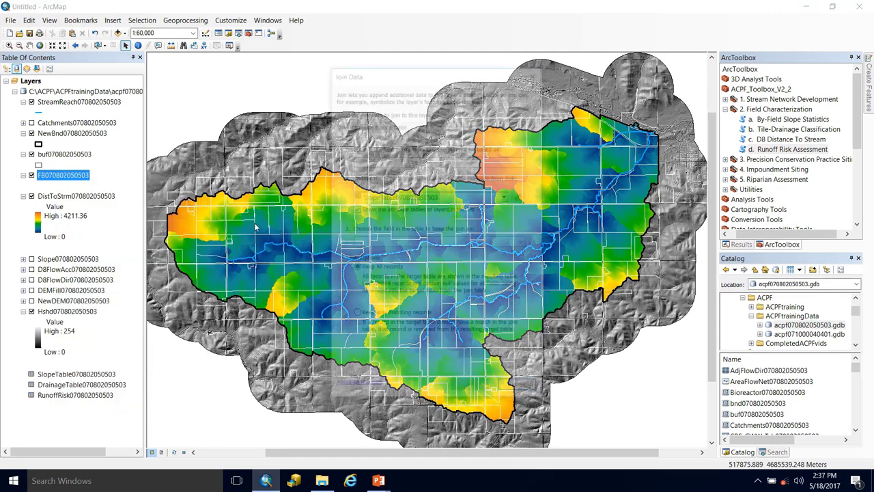
pyautogui.hotkey('alt', 'Down')
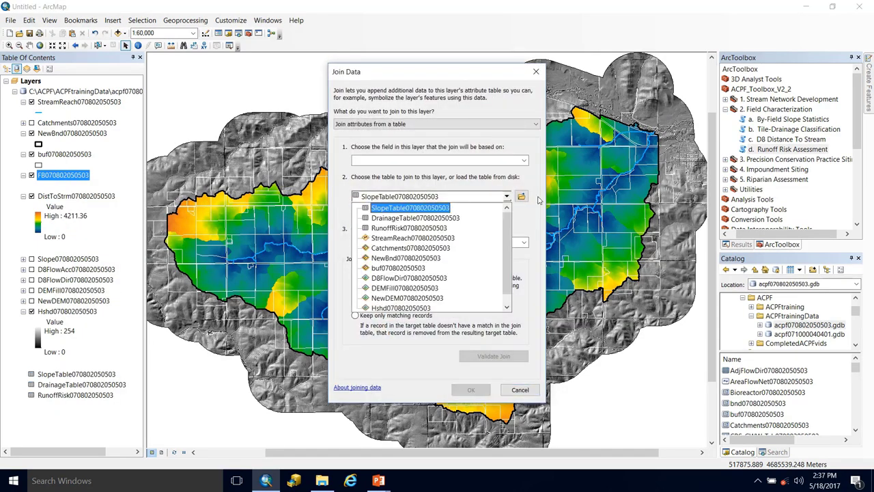
pyautogui.click(407, 228)
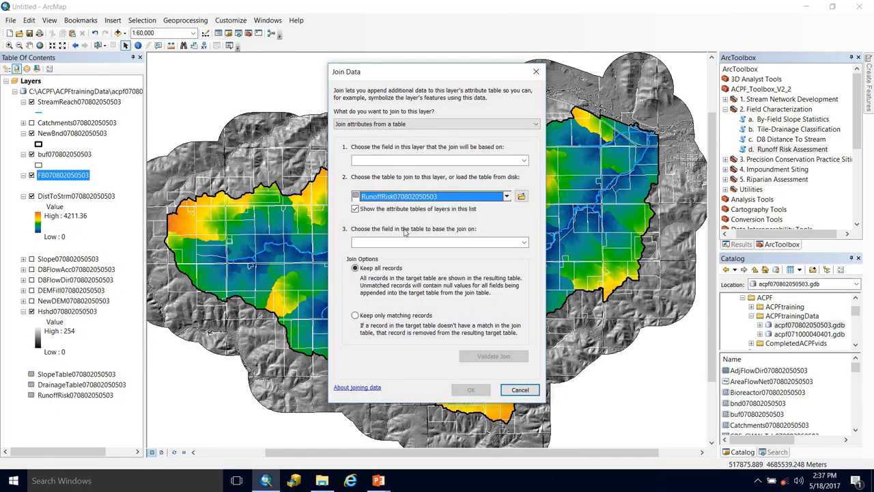
pyautogui.click(390, 161)
pyautogui.click(389, 178)
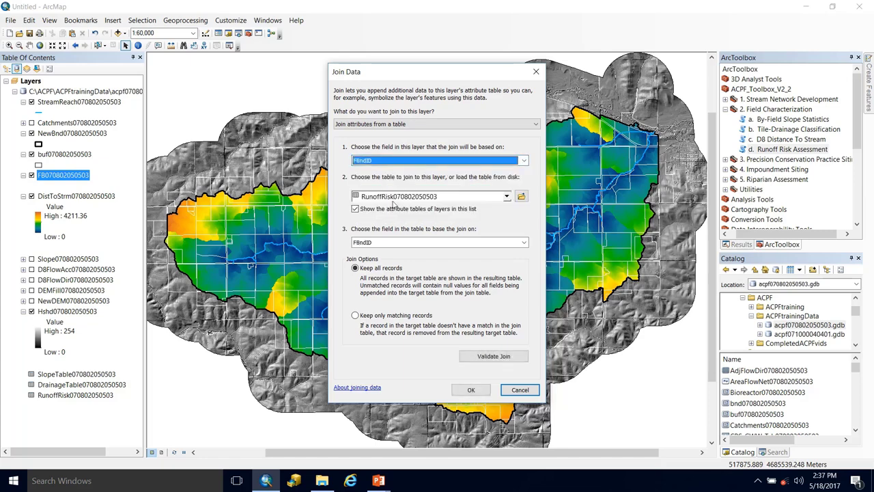
pyautogui.click(478, 387)
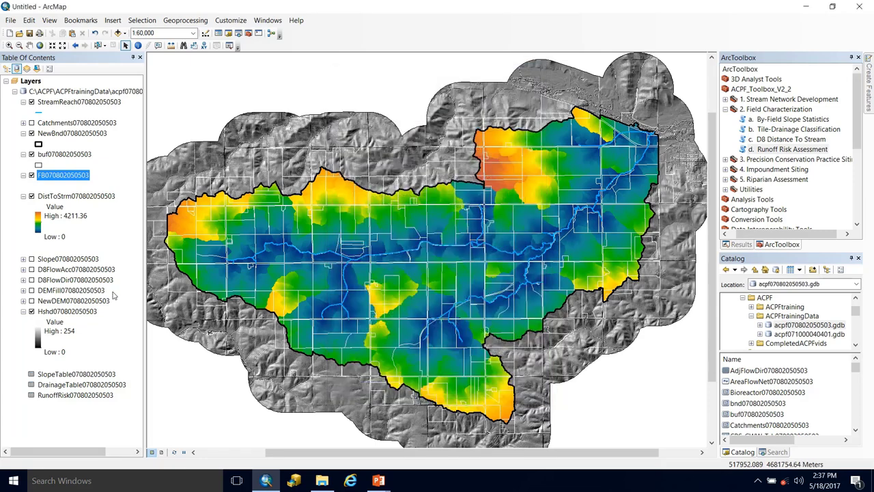
pyautogui.click(31, 196)
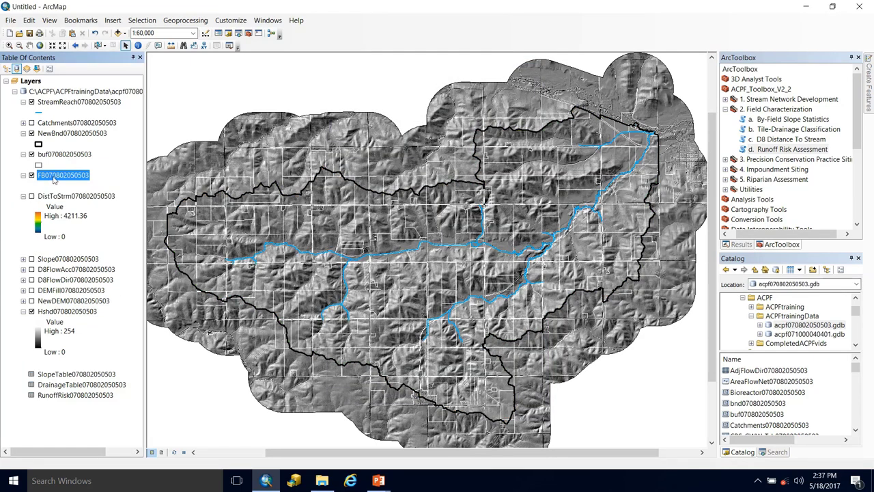
pyautogui.doubleClick(55, 177)
pyautogui.click(374, 122)
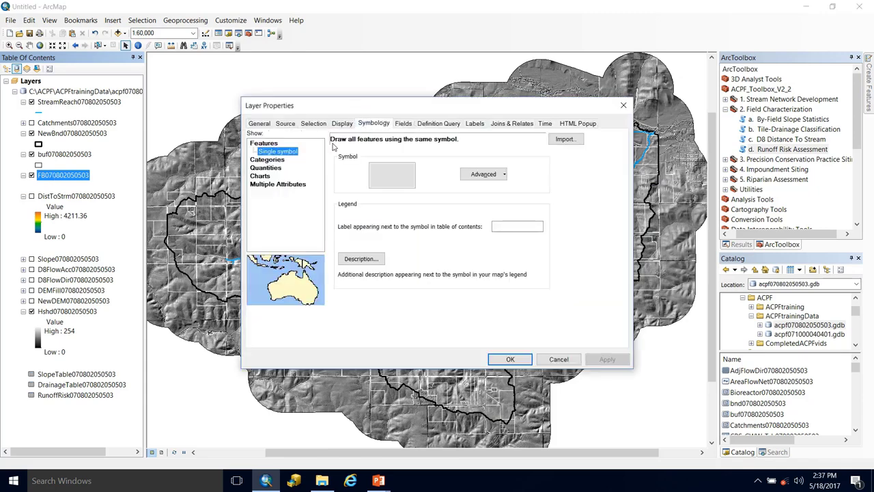
pyautogui.click(269, 161)
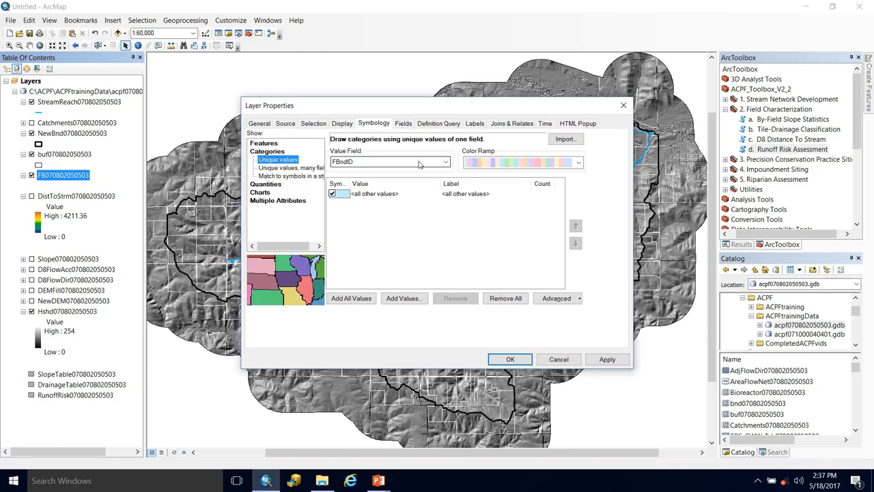
pyautogui.click(411, 161)
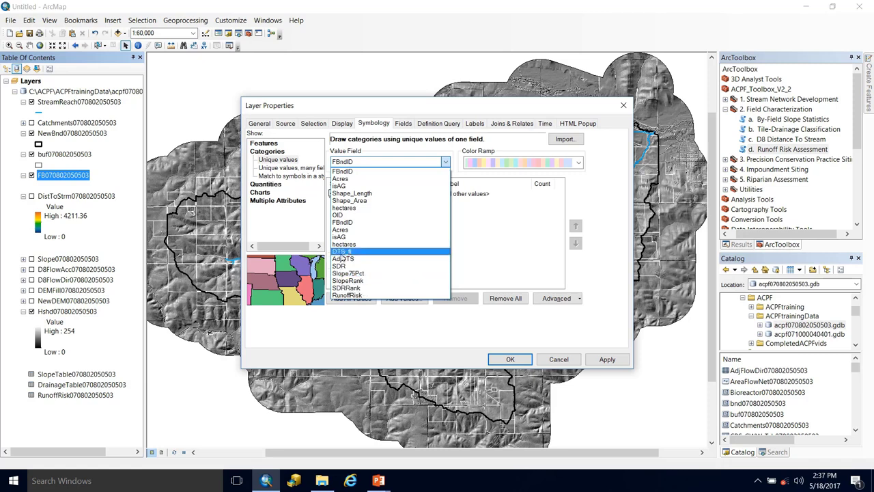
pyautogui.click(373, 296)
pyautogui.click(346, 302)
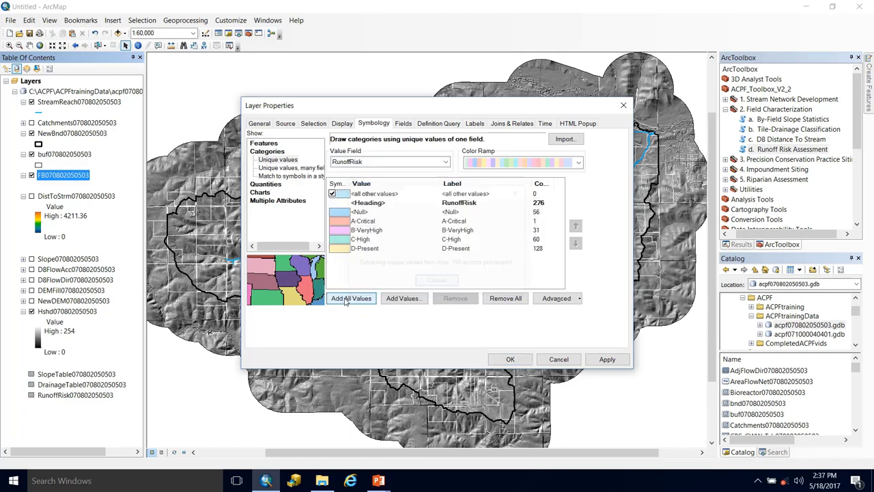
# Exclude all other values from the symbology and give the Null class a hollow symbol.
pyautogui.click(332, 194)
pyautogui.click(335, 215)
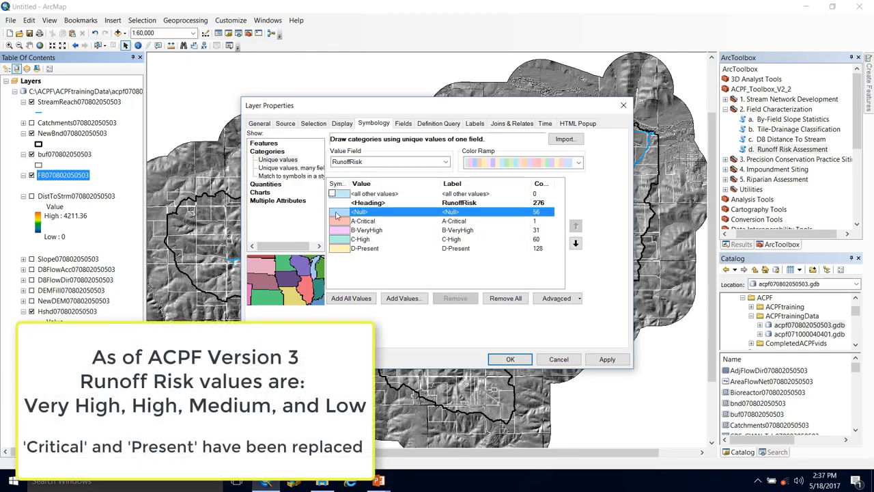
pyautogui.doubleClick(335, 214)
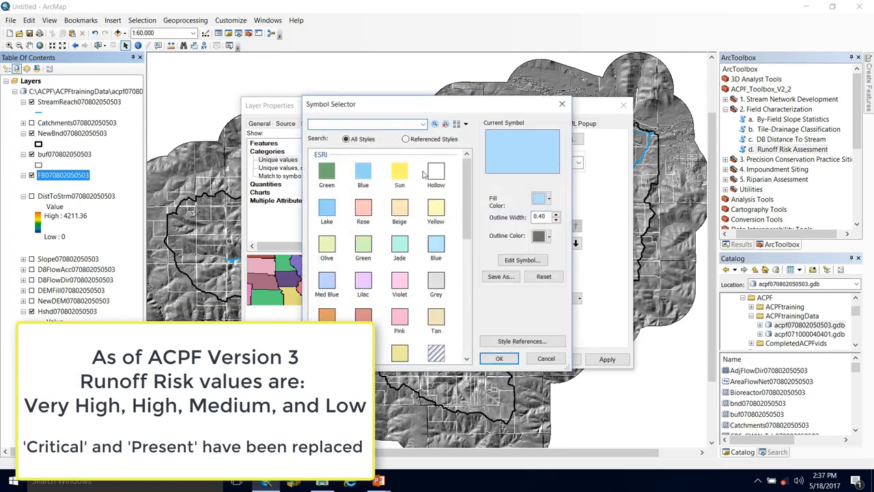
pyautogui.click(436, 174)
pyautogui.click(501, 359)
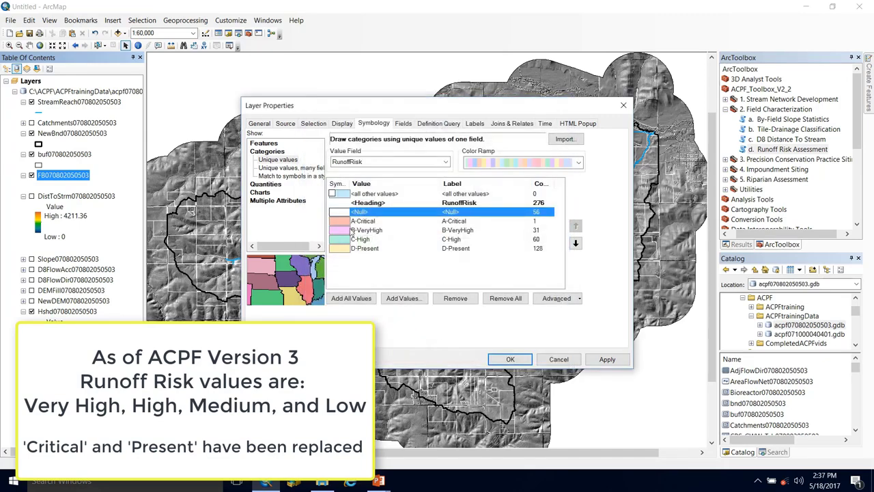
# Set the fill color of the A-Critical class to red.
pyautogui.click(344, 224)
pyautogui.doubleClick(343, 223)
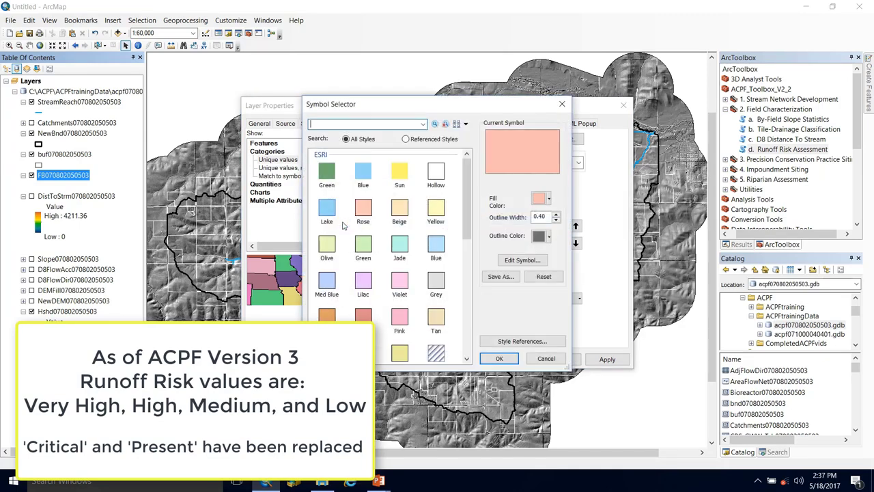
pyautogui.click(549, 199)
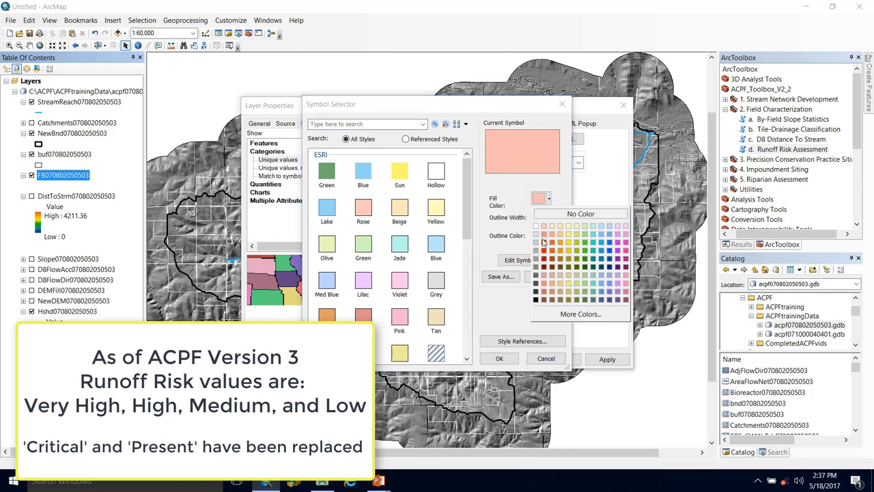
pyautogui.click(543, 243)
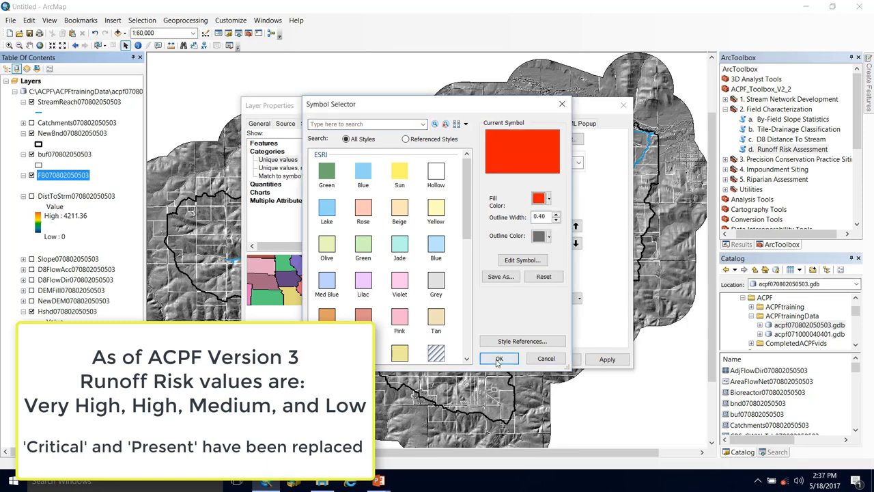
pyautogui.click(499, 359)
# Set the fill color of the B-VeryHigh class to orange and of the C-High class to yellow.
pyautogui.doubleClick(342, 230)
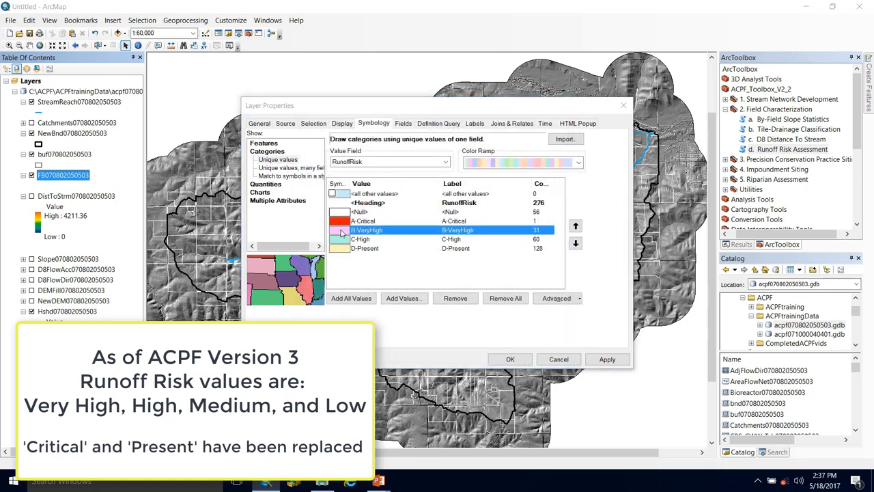
pyautogui.click(549, 199)
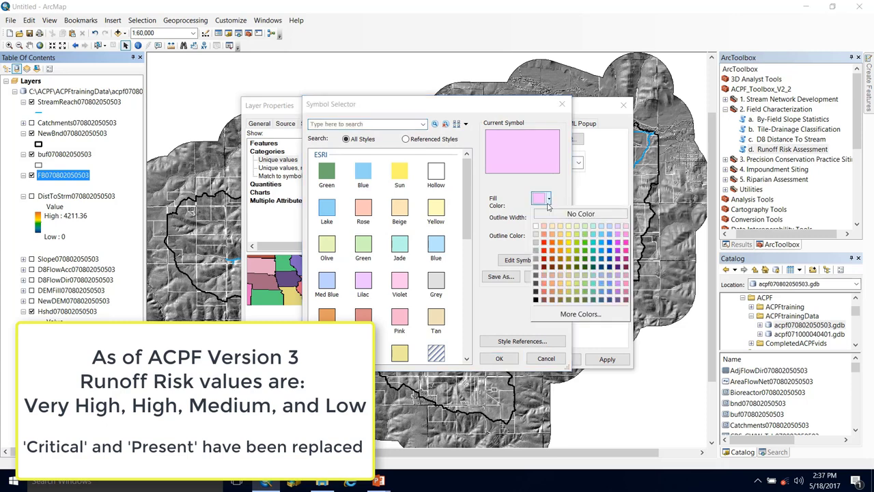
pyautogui.click(560, 244)
pyautogui.click(501, 358)
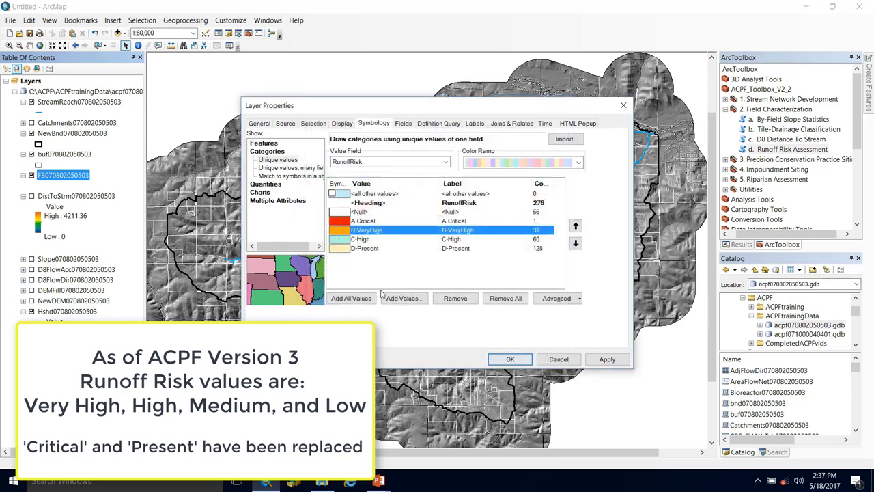
pyautogui.doubleClick(339, 241)
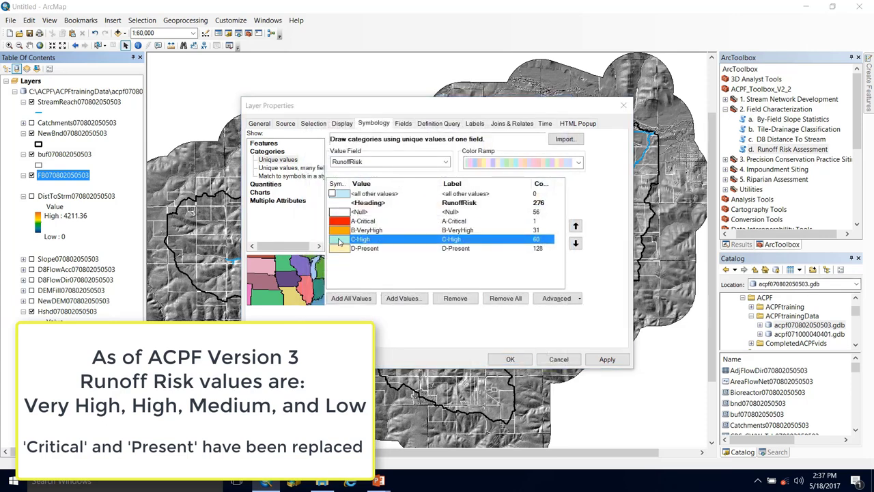
pyautogui.click(549, 199)
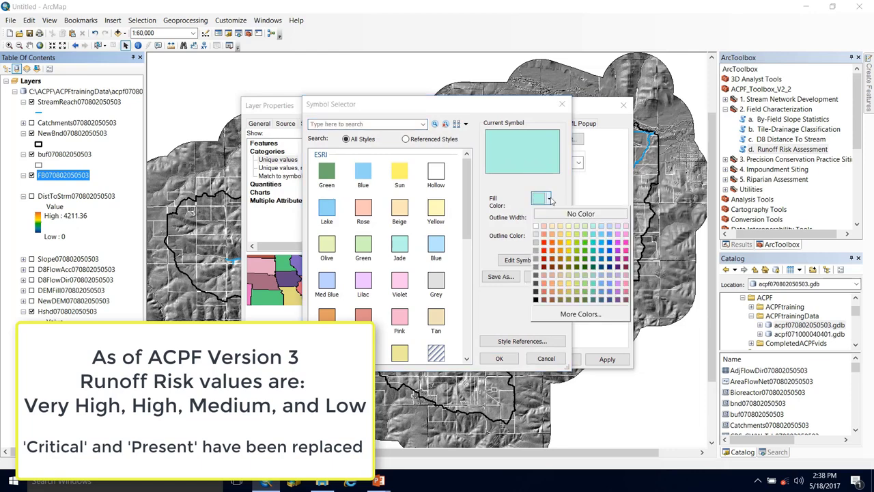
pyautogui.click(569, 243)
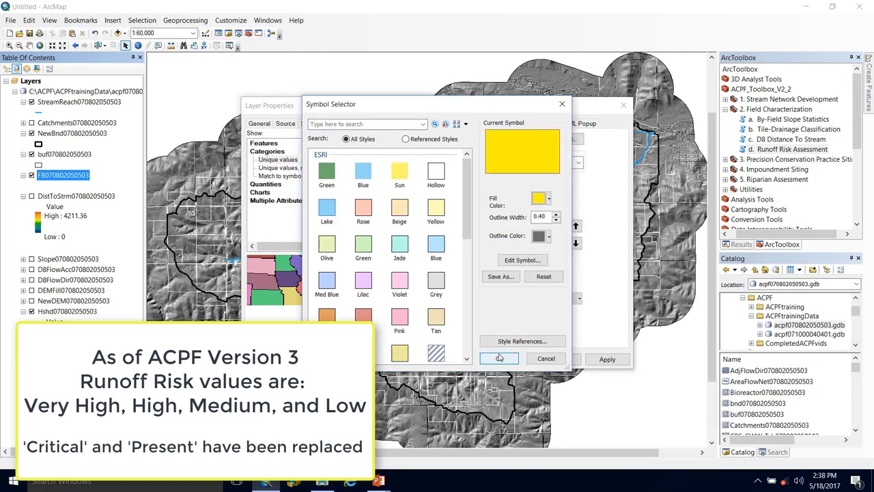
pyautogui.click(499, 358)
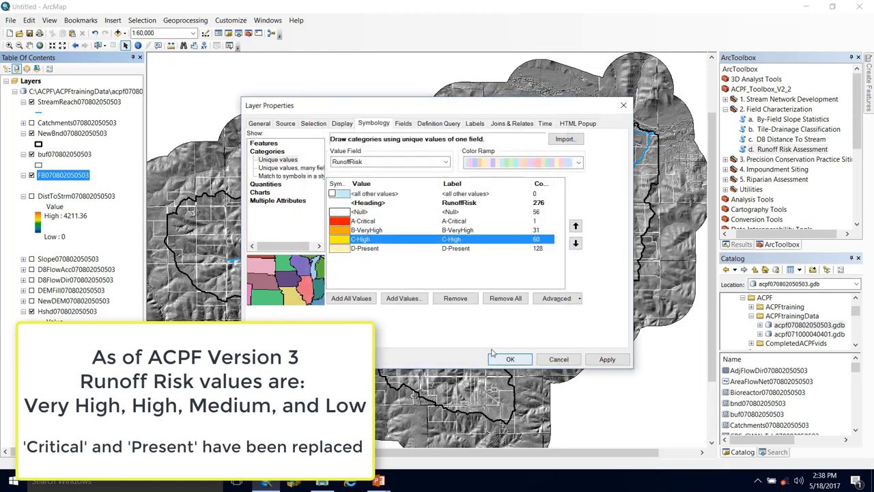
# Set the fill color of the D-Present class to green and apply the runoff risk symbology to the layer.
pyautogui.click(336, 250)
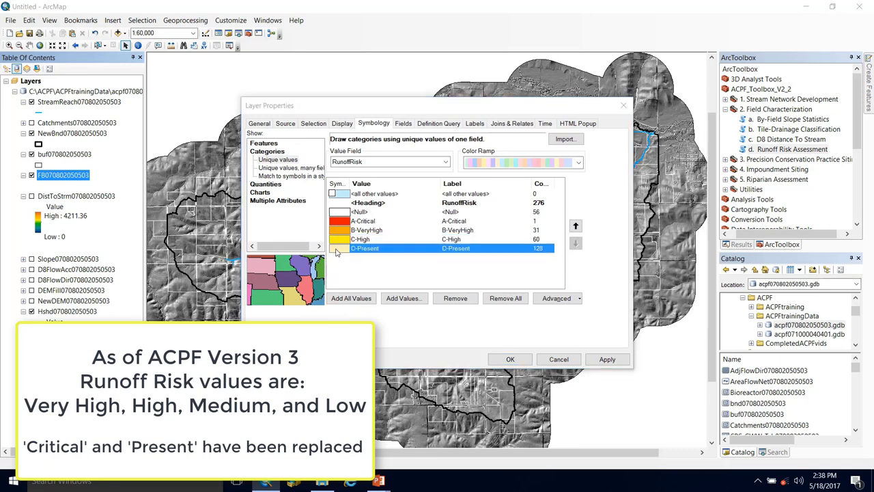
pyautogui.doubleClick(336, 252)
pyautogui.click(548, 198)
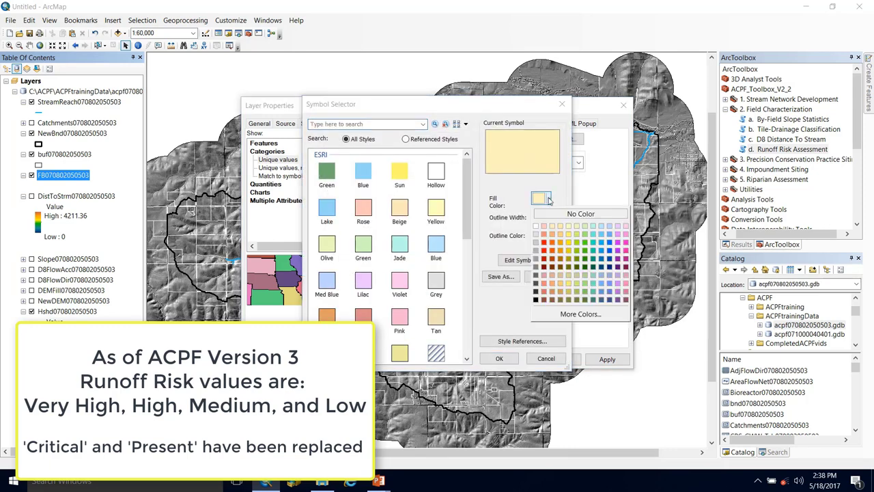
pyautogui.click(585, 244)
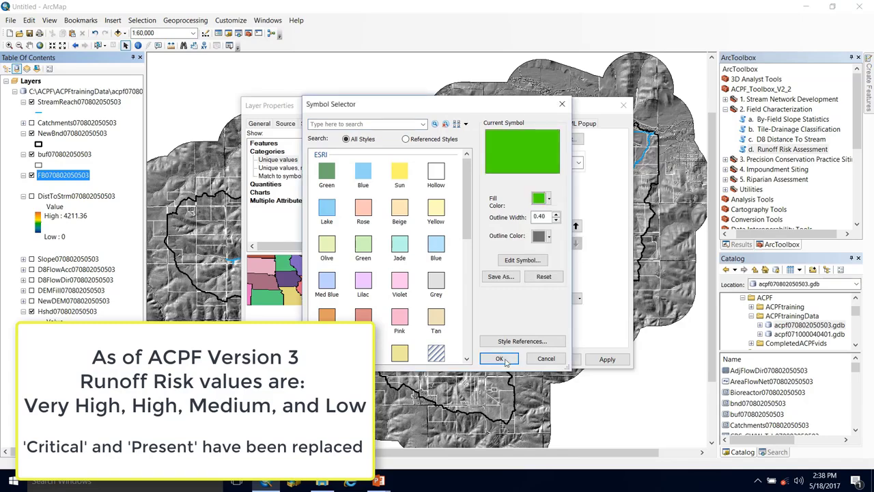
pyautogui.click(502, 360)
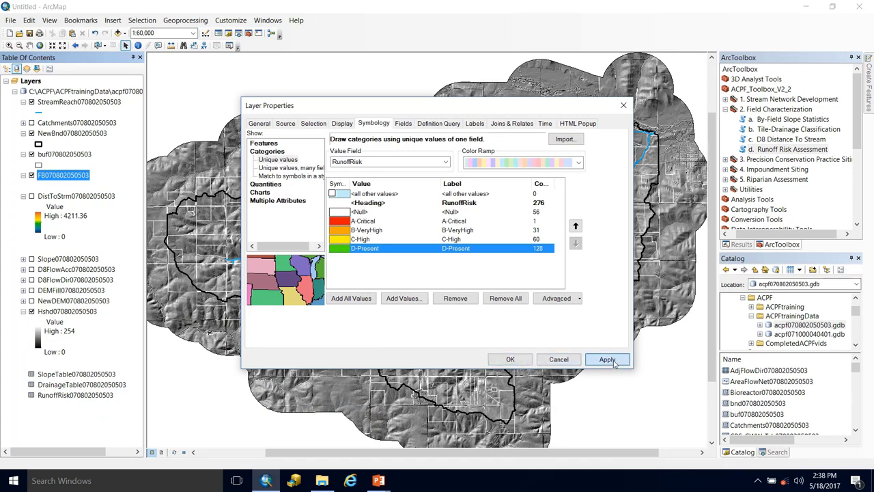
pyautogui.click(607, 359)
pyautogui.click(516, 362)
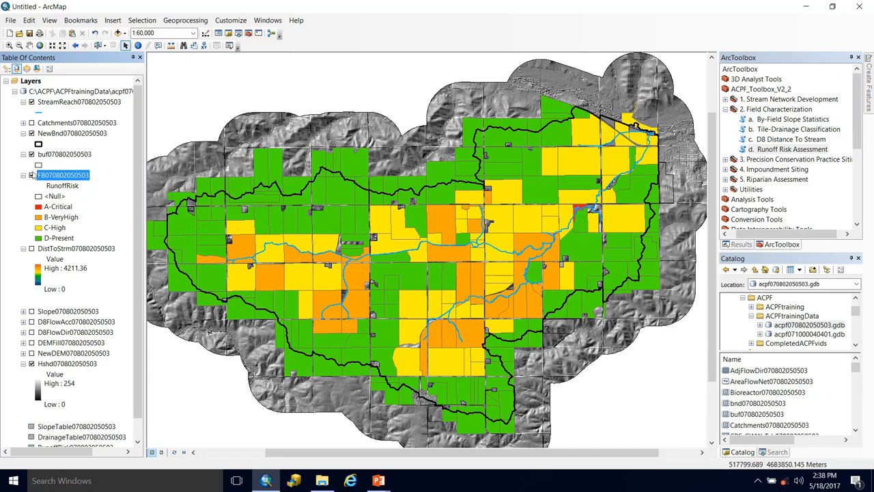
pyautogui.rightClick(56, 179)
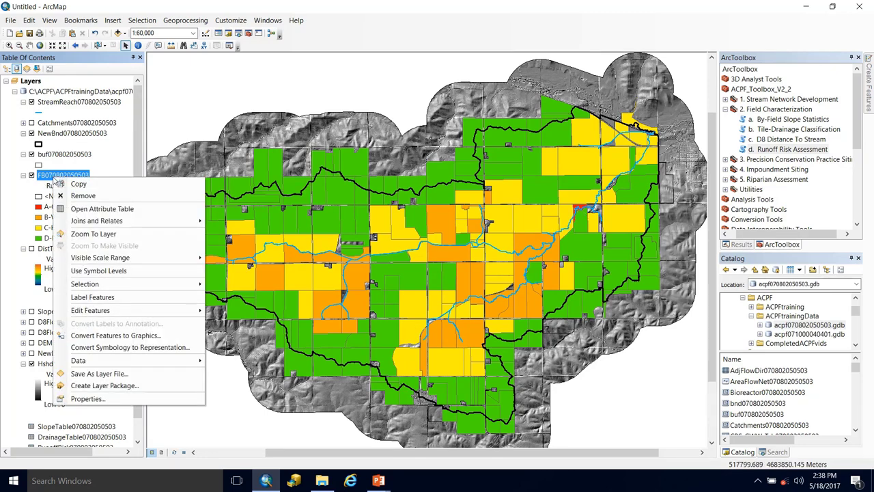
pyautogui.click(93, 208)
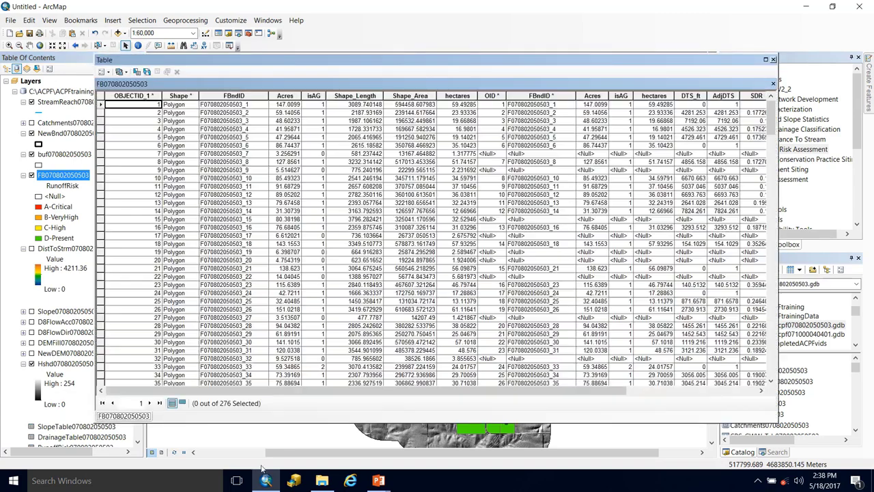
pyautogui.moveTo(602, 392); pyautogui.dragTo(744, 392)
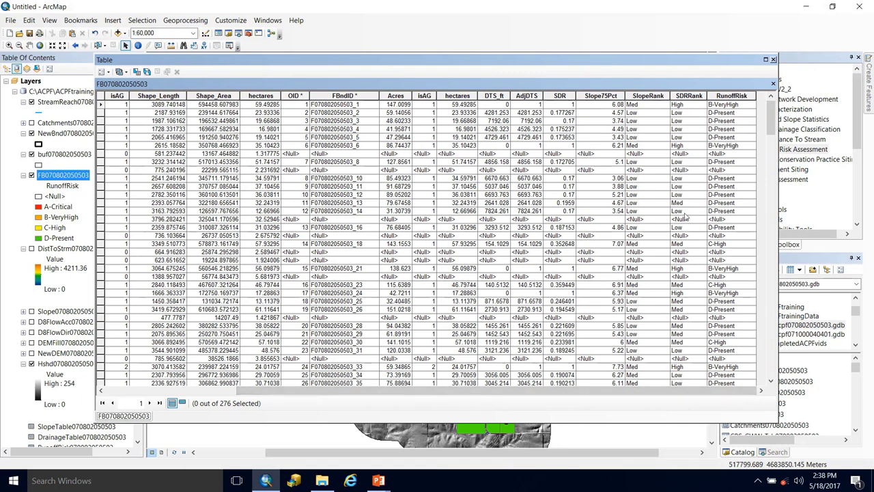
pyautogui.click(688, 95)
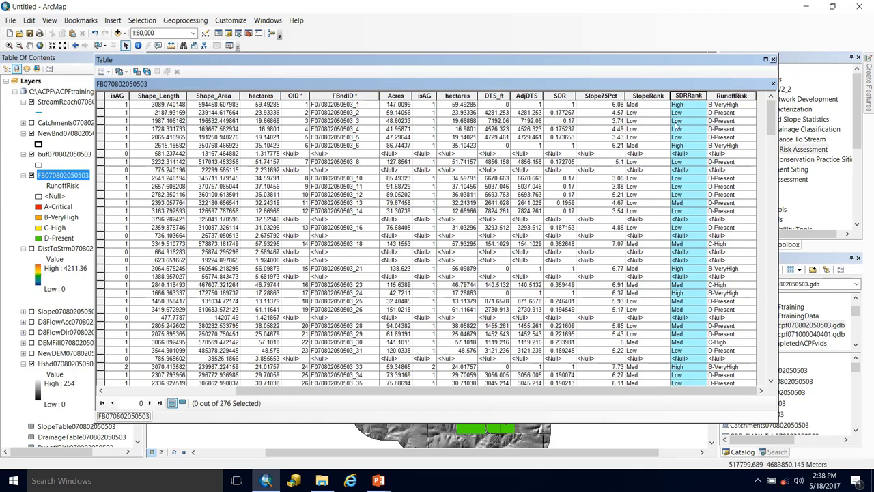
pyautogui.click(647, 95)
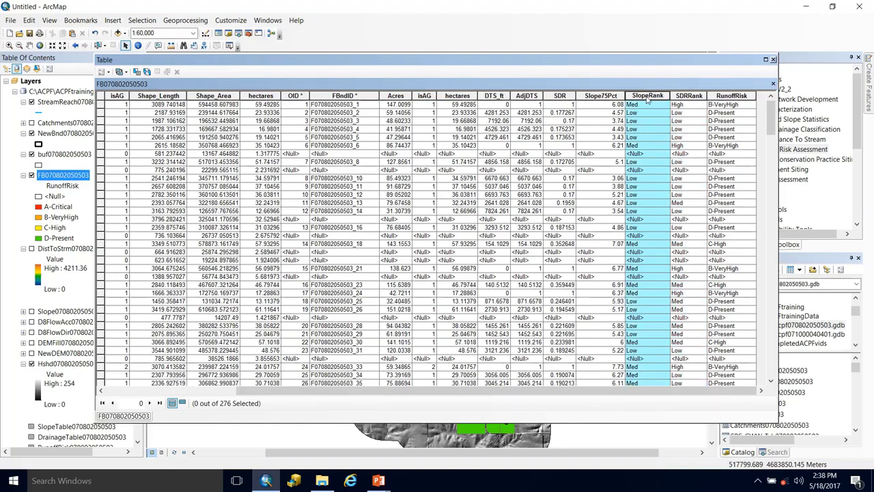
pyautogui.click(613, 107)
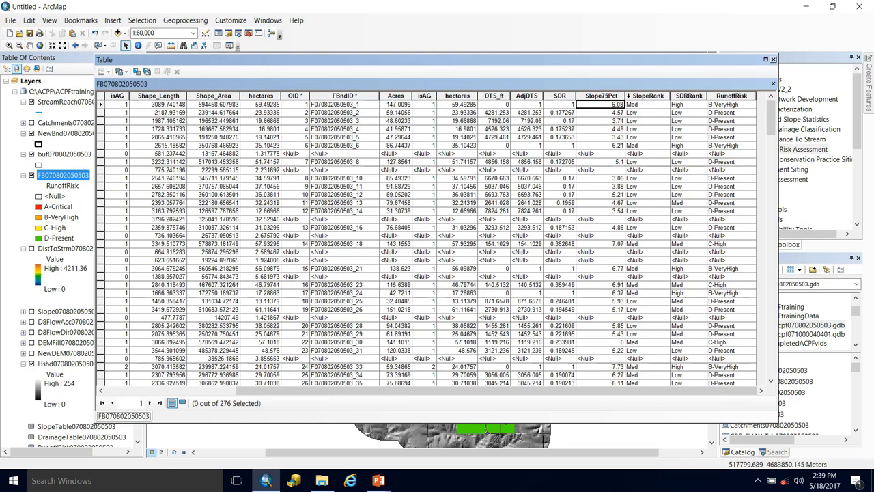
# Sort the records by SlopeRank in descending order and inspect the Slope75Pct values of the fields ranked High.
pyautogui.click(631, 96)
pyautogui.doubleClick(631, 95)
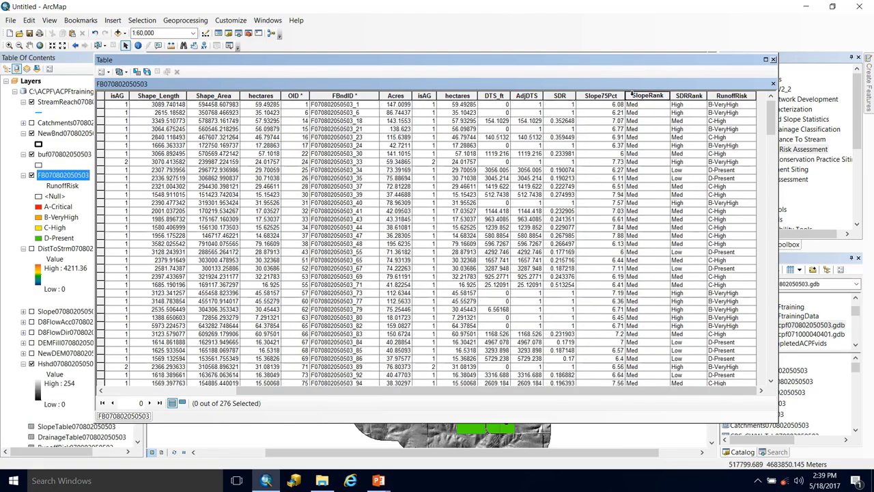
pyautogui.moveTo(771, 115); pyautogui.dragTo(770, 309)
pyautogui.click(614, 286)
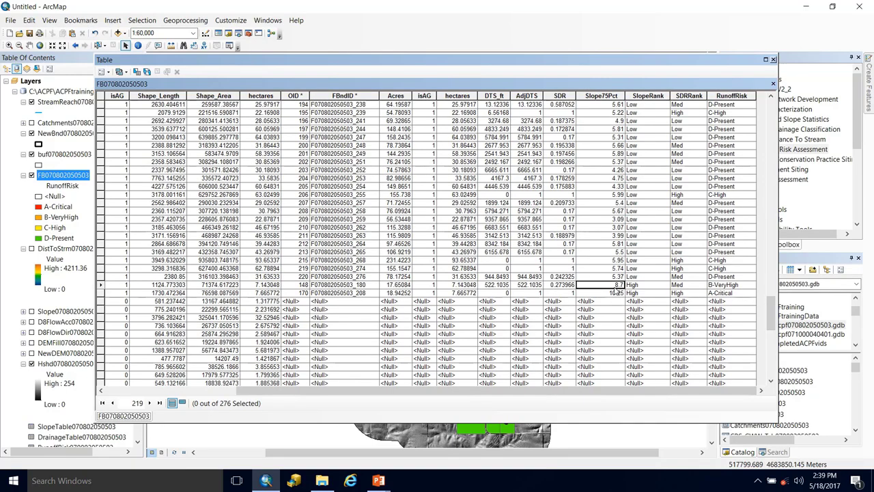
pyautogui.click(591, 293)
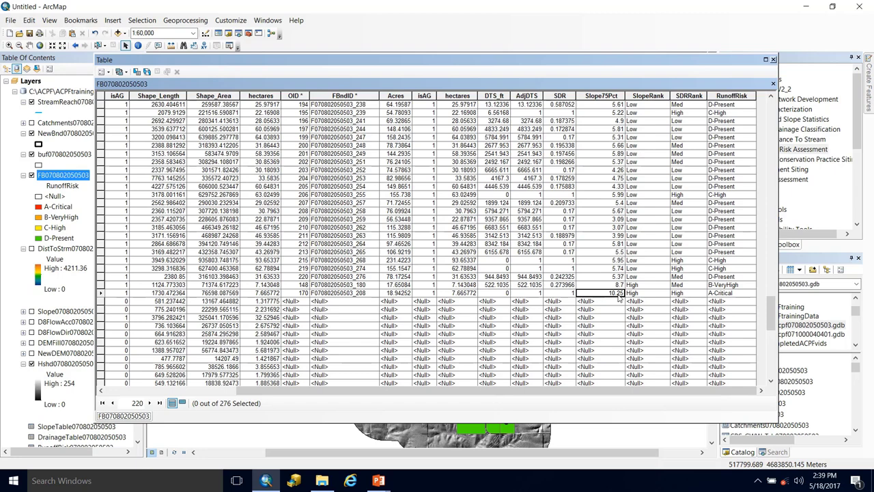
# Review the records with Null risk values, and examine the AdjDTS, DTS_ft and SDR fields.
pyautogui.scroll(-7, 620, 295)
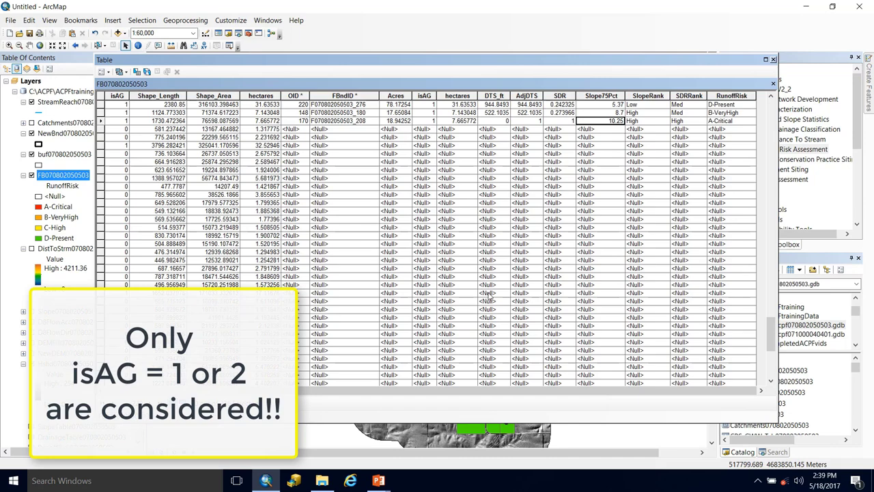
pyautogui.scroll(10, 527, 224)
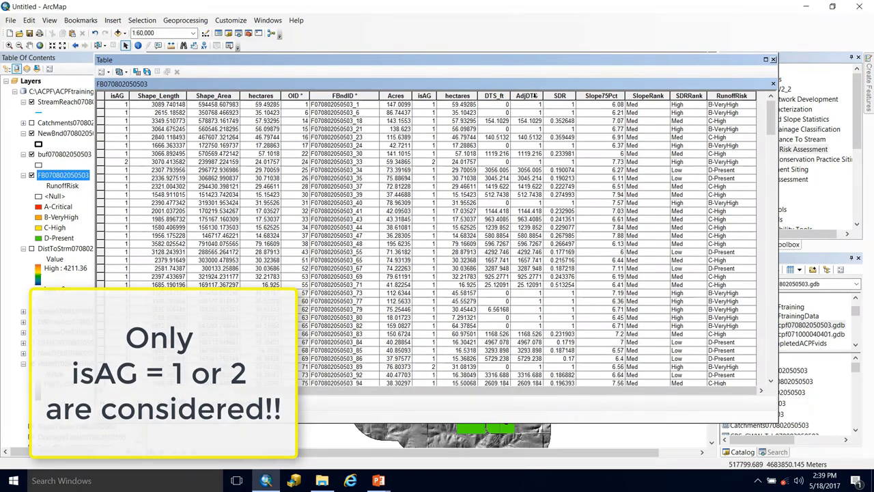
pyautogui.click(536, 96)
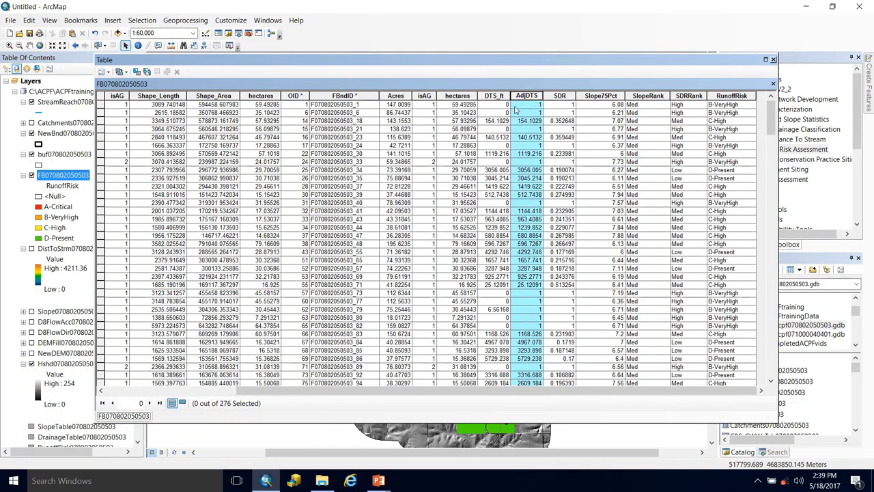
pyautogui.click(501, 96)
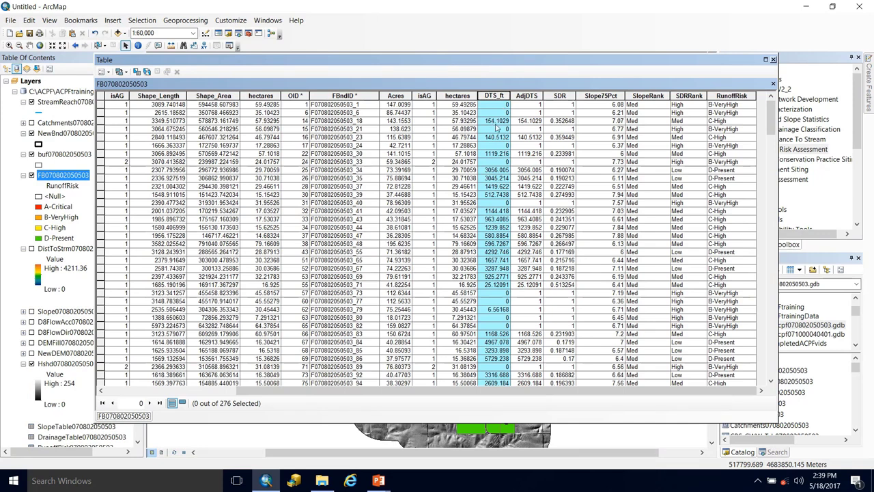
pyautogui.click(559, 96)
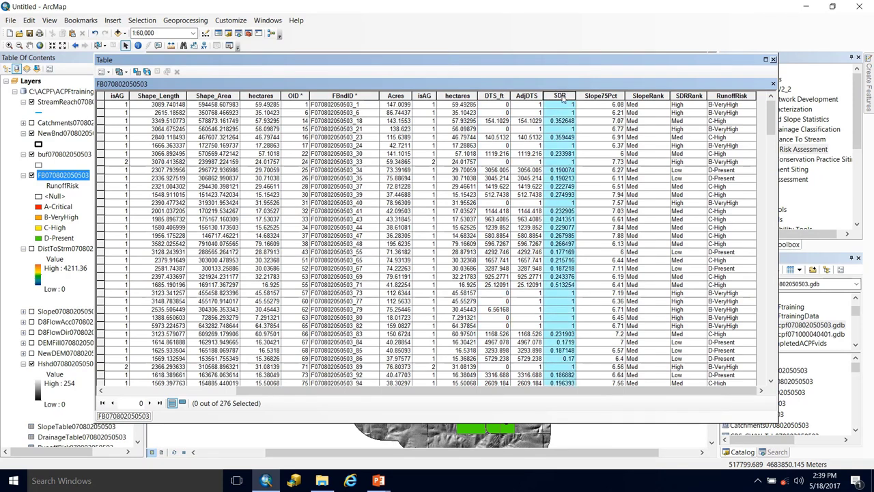